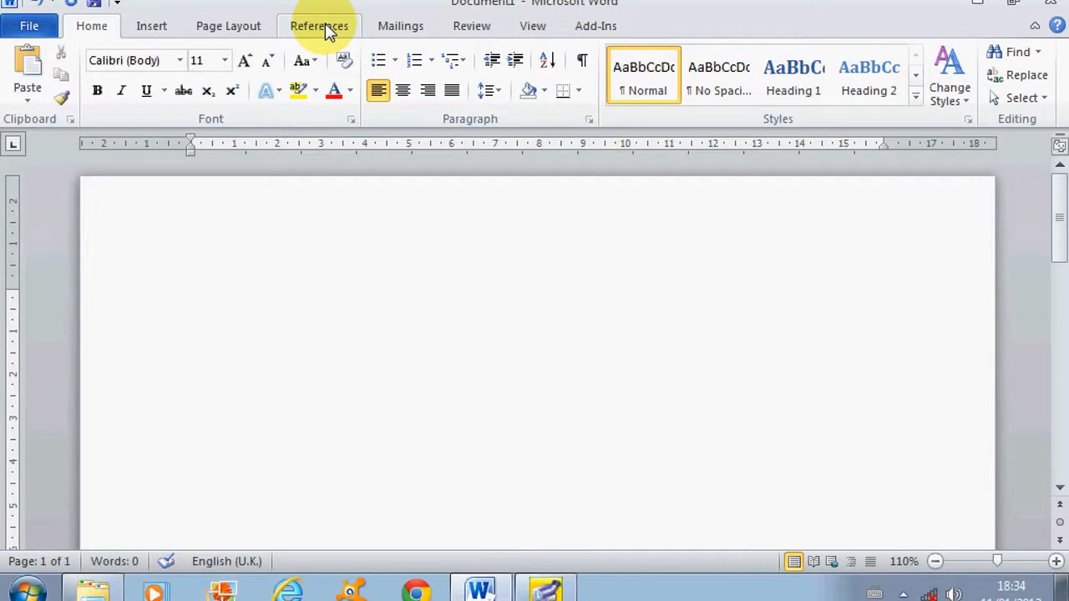
{"action": "left_click", "coordinate": [156, 32]}
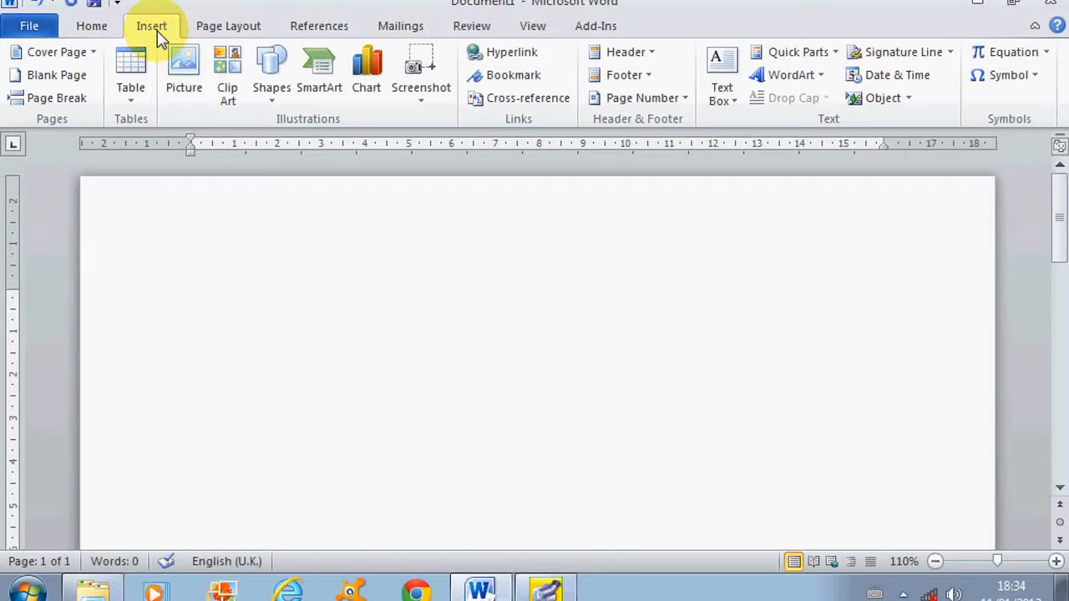
{"action": "left_click", "coordinate": [238, 32]}
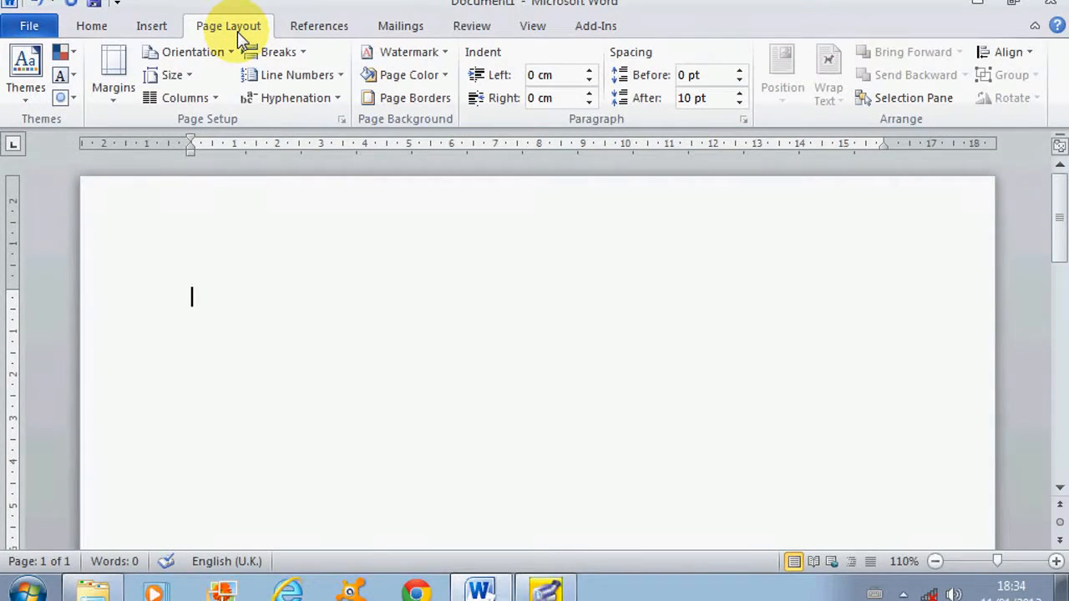
{"action": "left_click", "coordinate": [316, 30]}
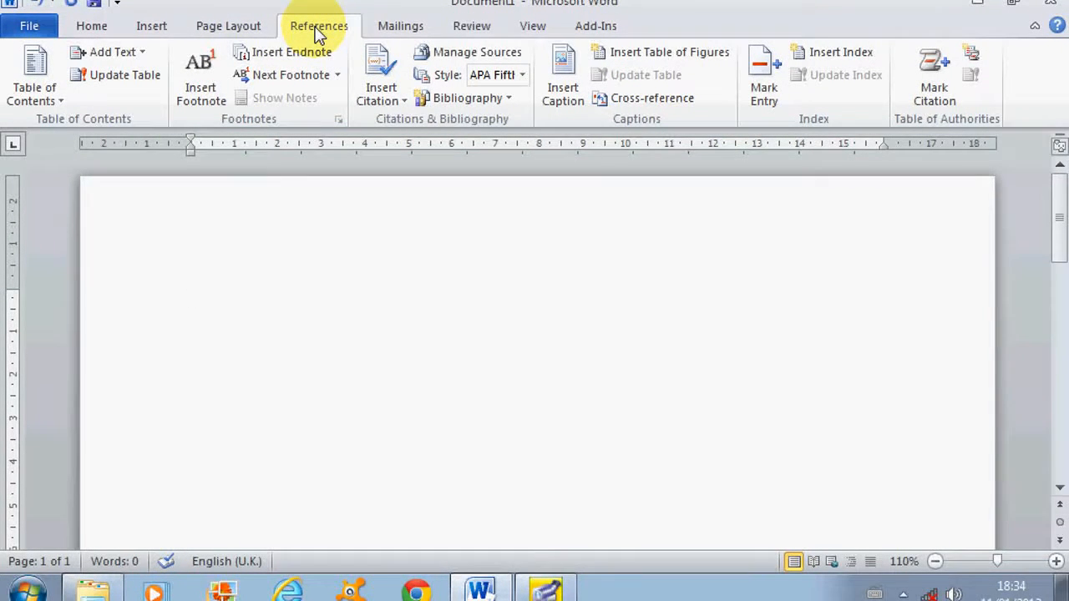
{"action": "left_click", "coordinate": [91, 30]}
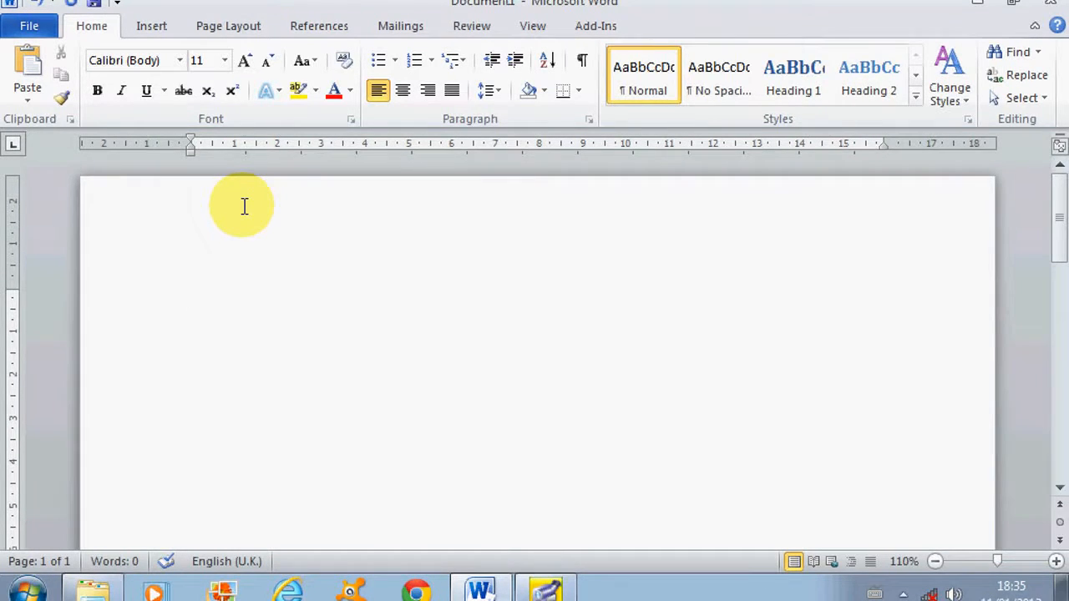
Enter the line "Aglow College of Science & Technology Skp." at the start of the blank document.
{"action": "type", "text": "Aglow "}
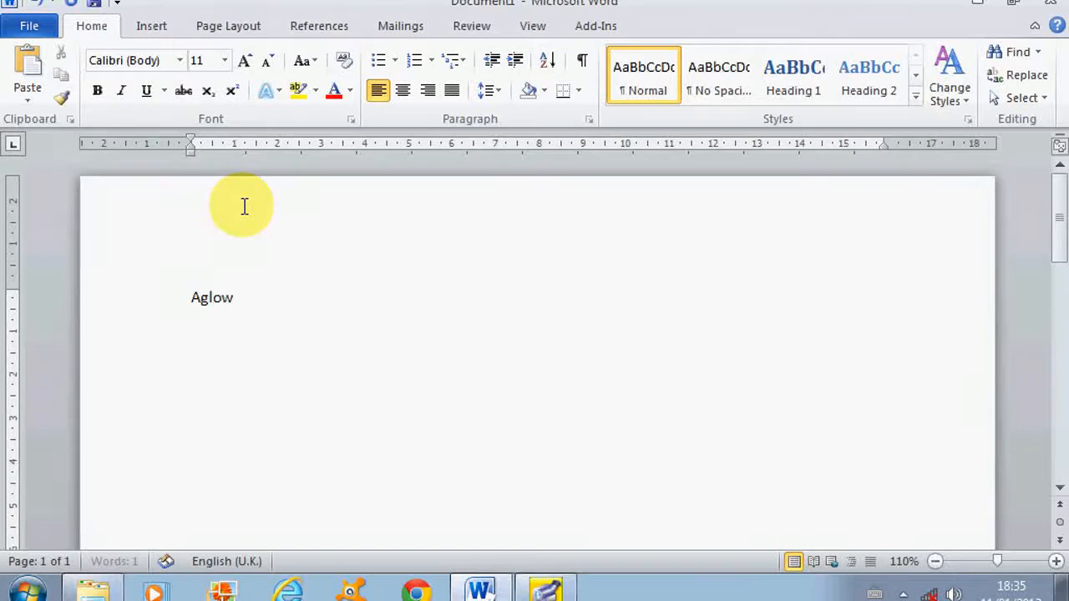
{"action": "type", "text": "College of Sc"}
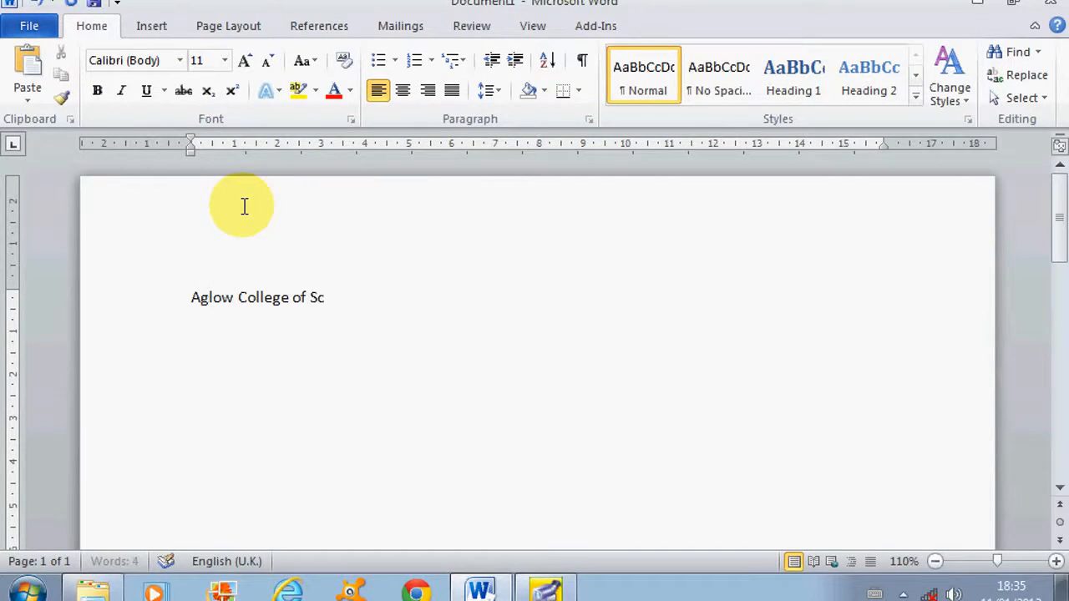
{"action": "type", "text": "ience & Tech"}
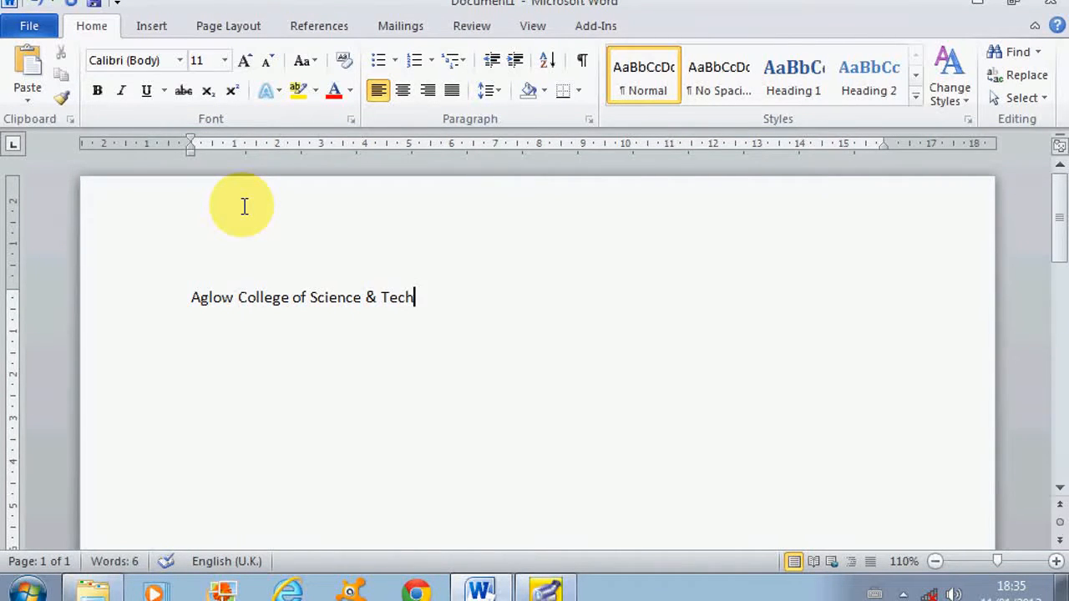
{"action": "type", "text": "nology Sk"}
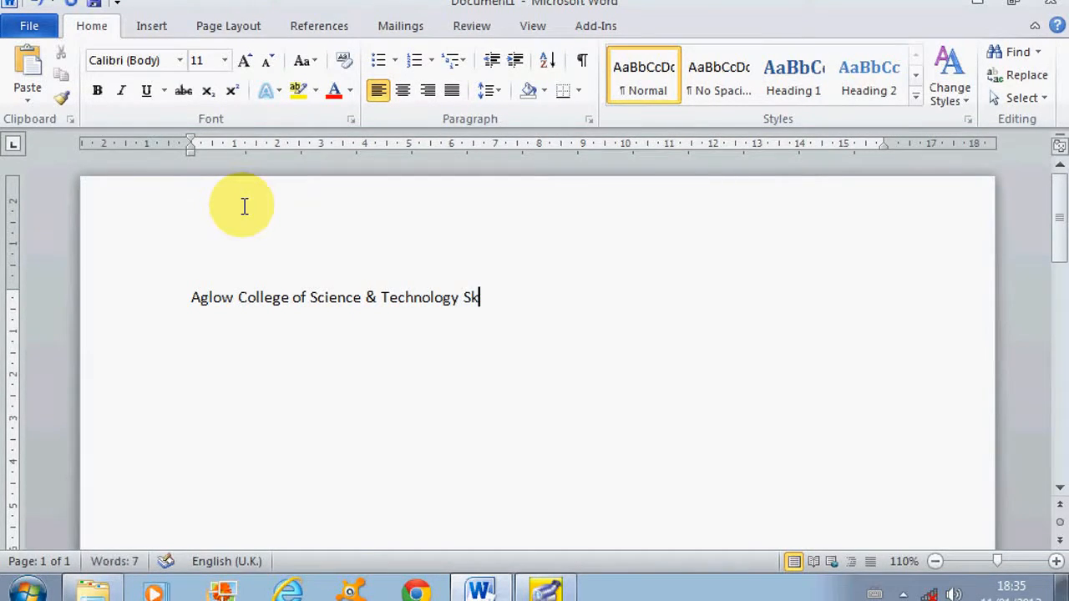
{"action": "type", "text": "p."}
Copy the entire line "Aglow College of Science & Technology Skp." to the clipboard.
{"action": "key", "text": "shift+Left"}
{"action": "key", "text": "shift+Left"}
{"action": "key", "text": "shift+Left"}
{"action": "key", "text": "shift+Left"}
{"action": "key", "text": "shift+Left"}
{"action": "key", "text": "shift+Left"}
{"action": "key", "text": "shift+Left"}
{"action": "key", "text": "shift+Left"}
{"action": "key", "text": "shift+Left"}
{"action": "key", "text": "shift+Left"}
{"action": "key", "text": "shift+Left"}
{"action": "key", "text": "shift+Left"}
{"action": "key", "text": "shift+Left"}
{"action": "key", "text": "shift+Left"}
{"action": "key", "text": "shift+Left"}
{"action": "key", "text": "shift+Left"}
{"action": "key", "text": "shift+Left"}
{"action": "key", "text": "shift+Left"}
{"action": "key", "text": "shift+Left"}
{"action": "key", "text": "shift+Left"}
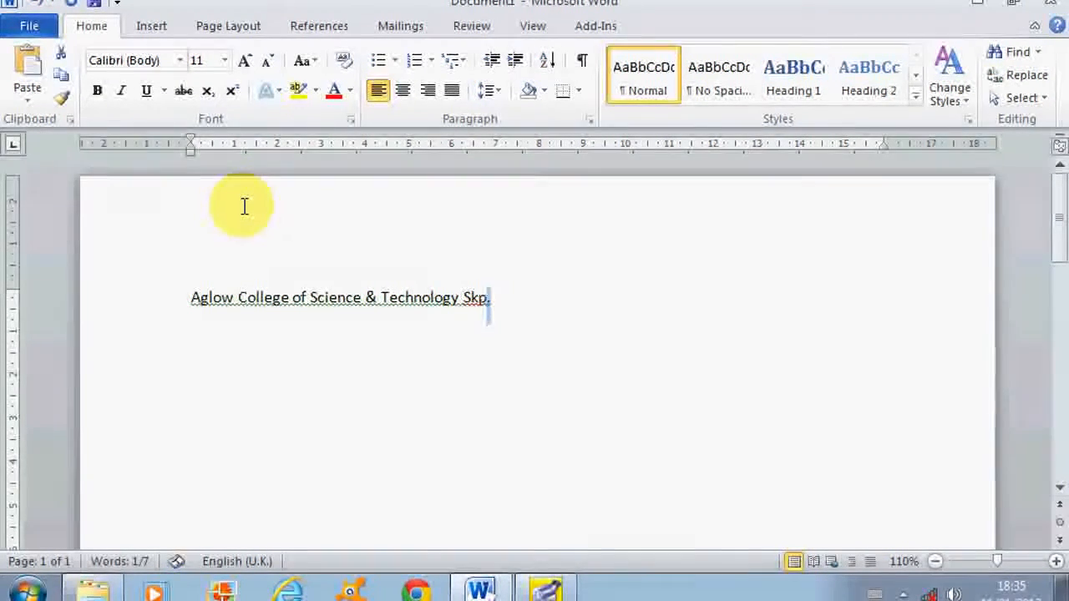
{"action": "key", "text": "shift+Left"}
{"action": "key", "text": "shift+Left"}
{"action": "key", "text": "shift+Left"}
{"action": "key", "text": "shift+Left"}
{"action": "key", "text": "shift+Left"}
{"action": "key", "text": "shift+Left"}
{"action": "key", "text": "shift+Left"}
{"action": "key", "text": "shift+Left"}
{"action": "key", "text": "ctrl+c"}
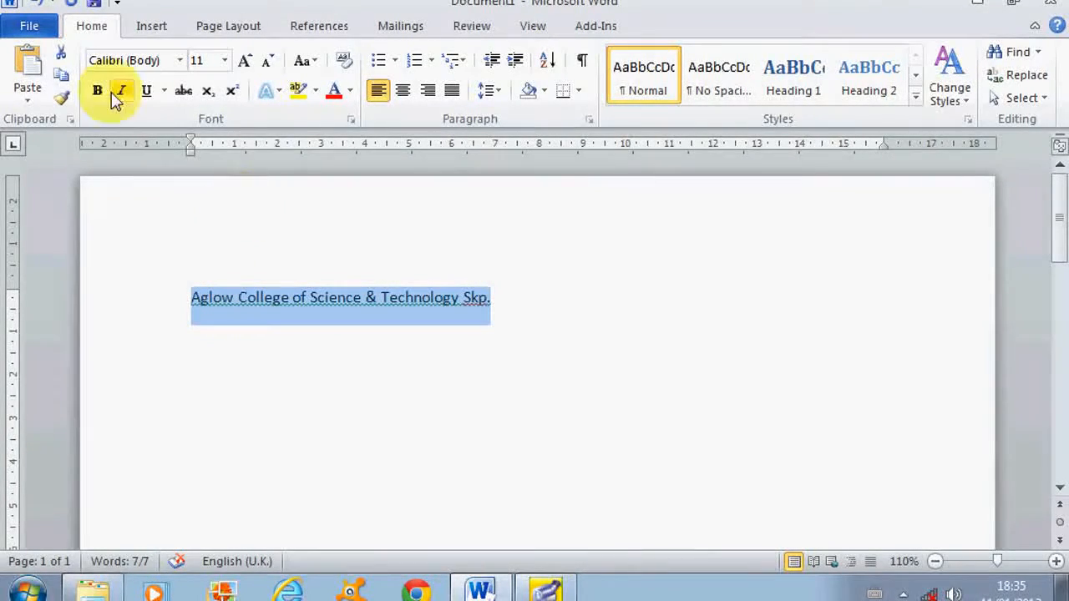
{"action": "left_click", "coordinate": [66, 76]}
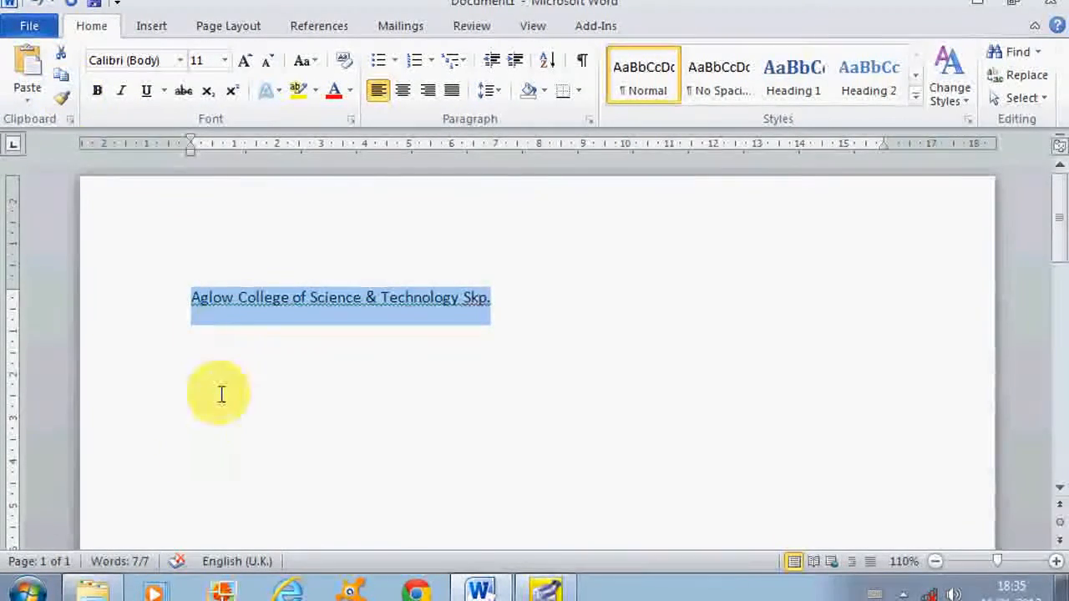
Paste the copied line twice below the original, each copy on its own line.
{"action": "left_click", "coordinate": [219, 357]}
{"action": "left_click", "coordinate": [518, 302]}
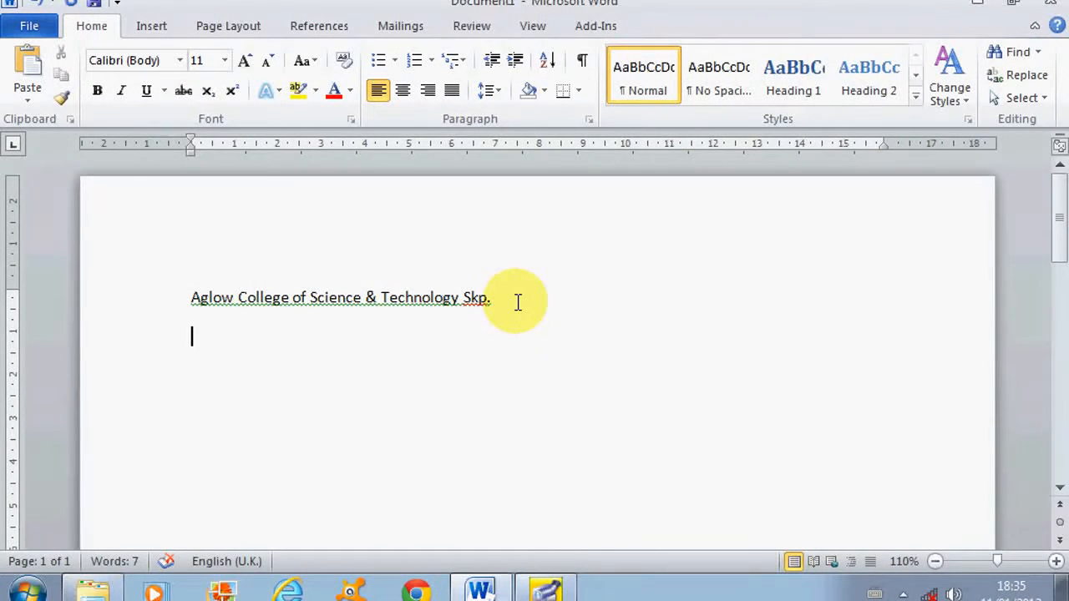
{"action": "key", "text": "ctrl+v"}
{"action": "key", "text": "Return"}
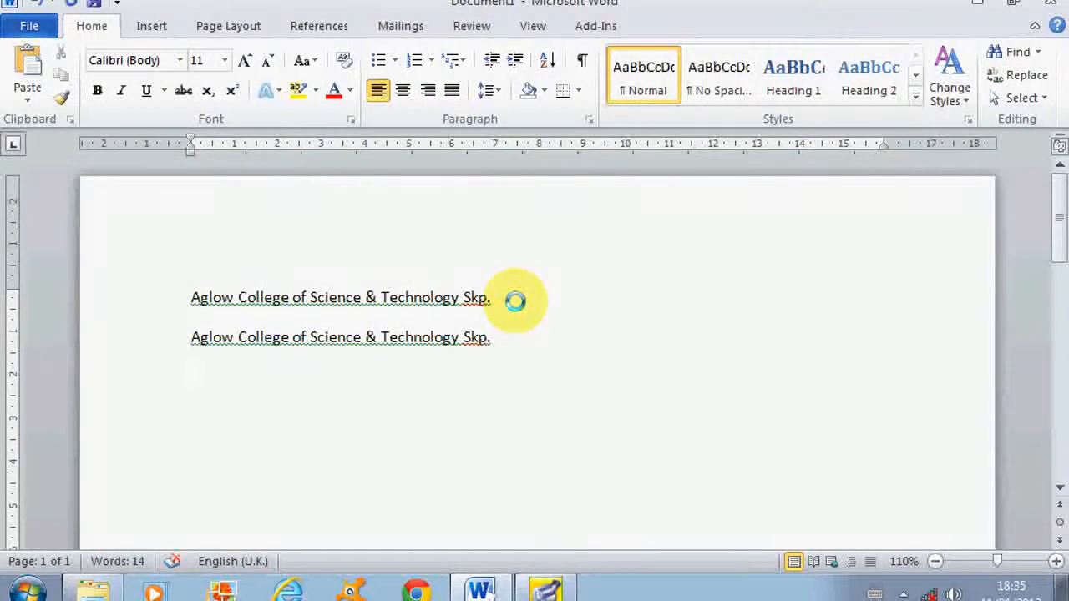
{"action": "key", "text": "ctrl+v"}
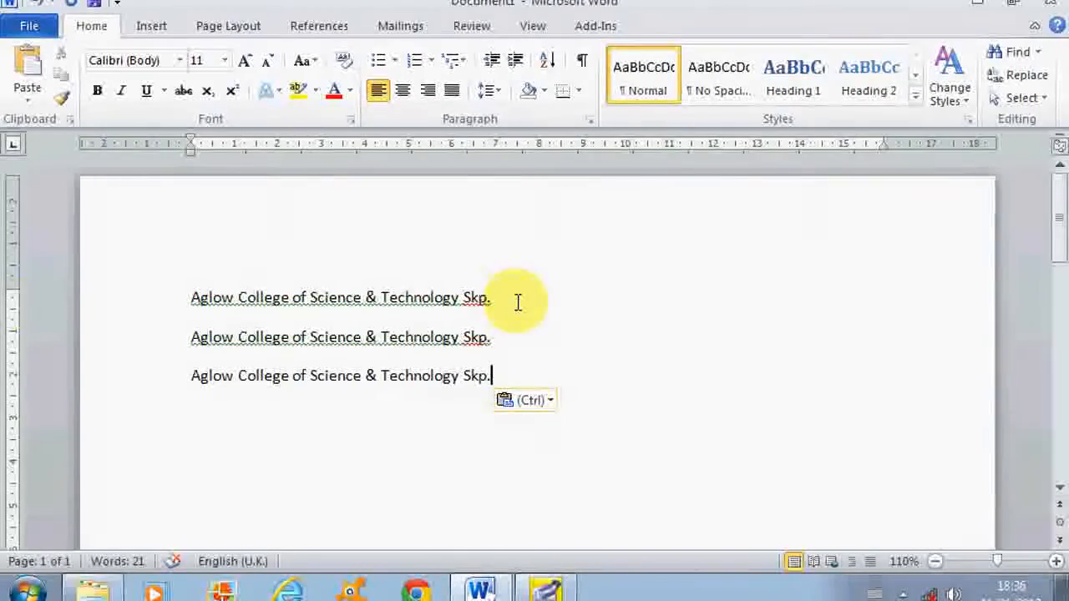
Try font size 9 on the first line and set its size to 20.
{"action": "left_click_drag", "start_coordinate": [189, 298], "coordinate": [494, 304]}
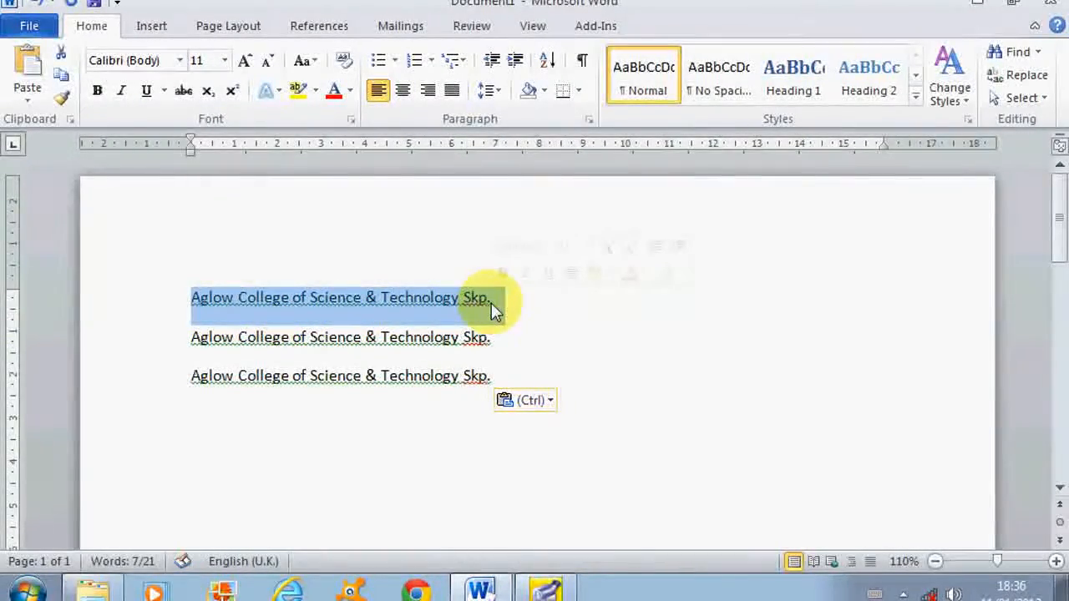
{"action": "left_click", "coordinate": [225, 61]}
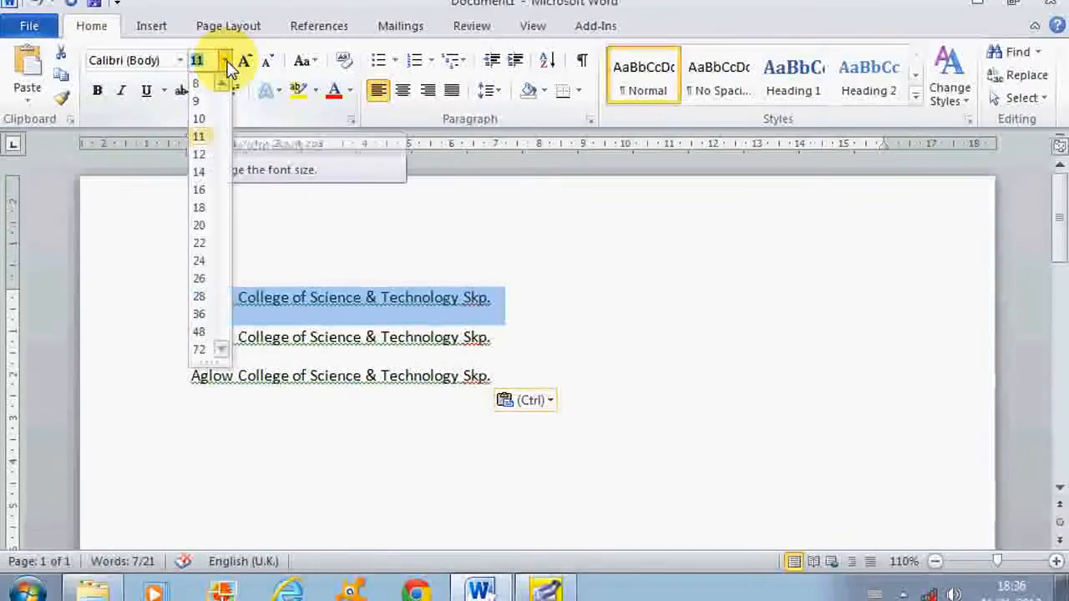
{"action": "left_click", "coordinate": [201, 103]}
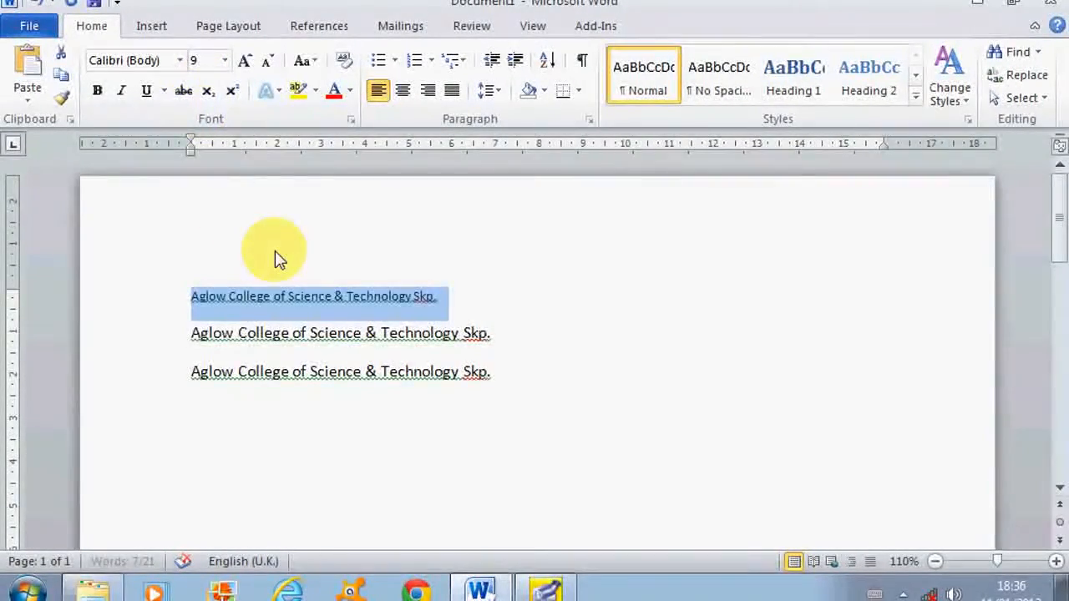
{"action": "left_click", "coordinate": [224, 60]}
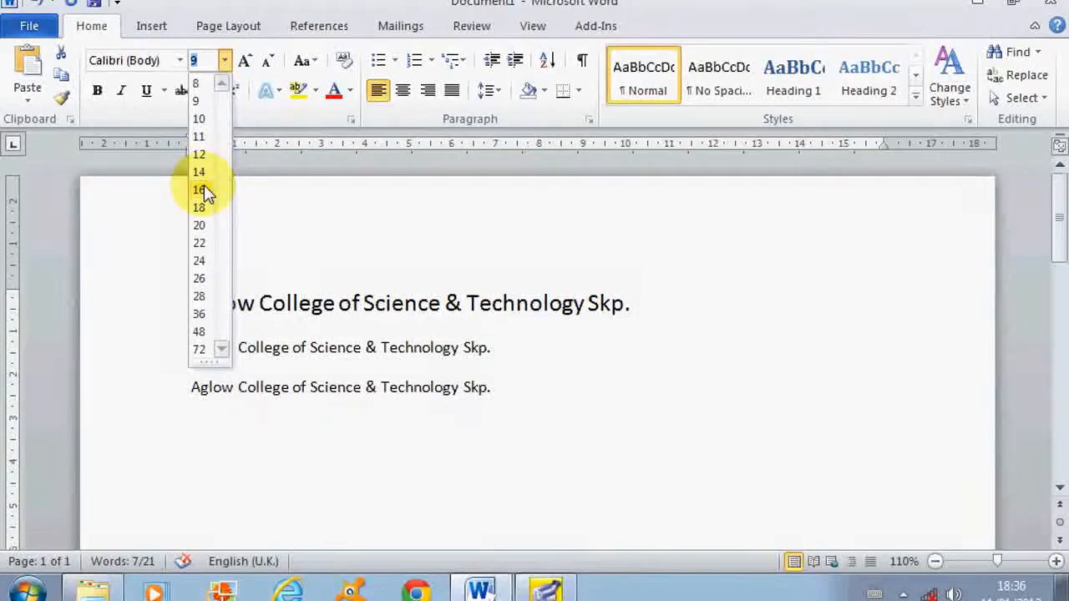
{"action": "left_click", "coordinate": [208, 227]}
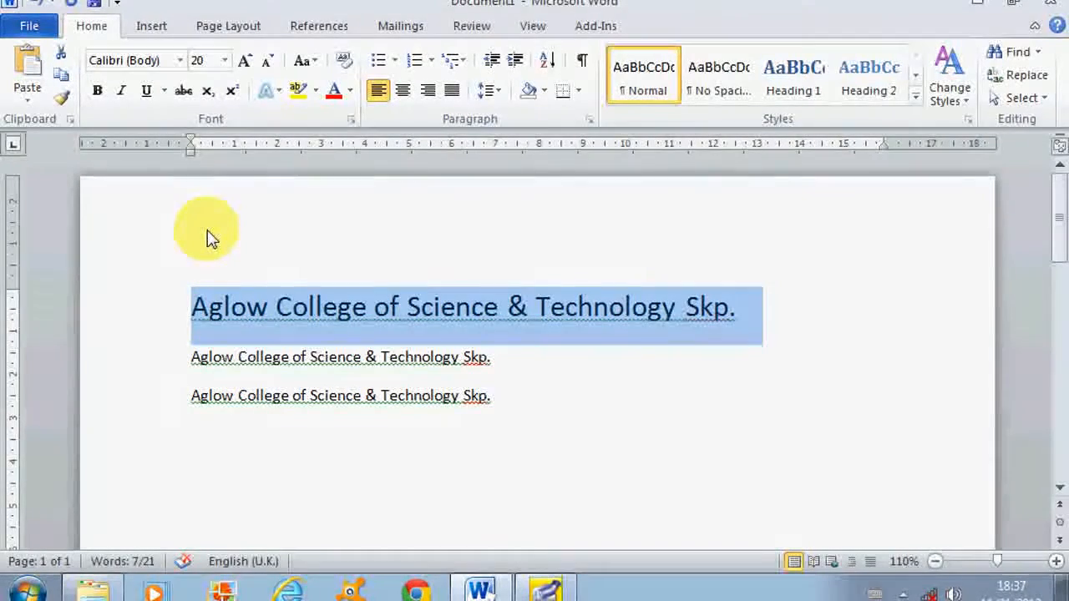
{"action": "left_click", "coordinate": [234, 356]}
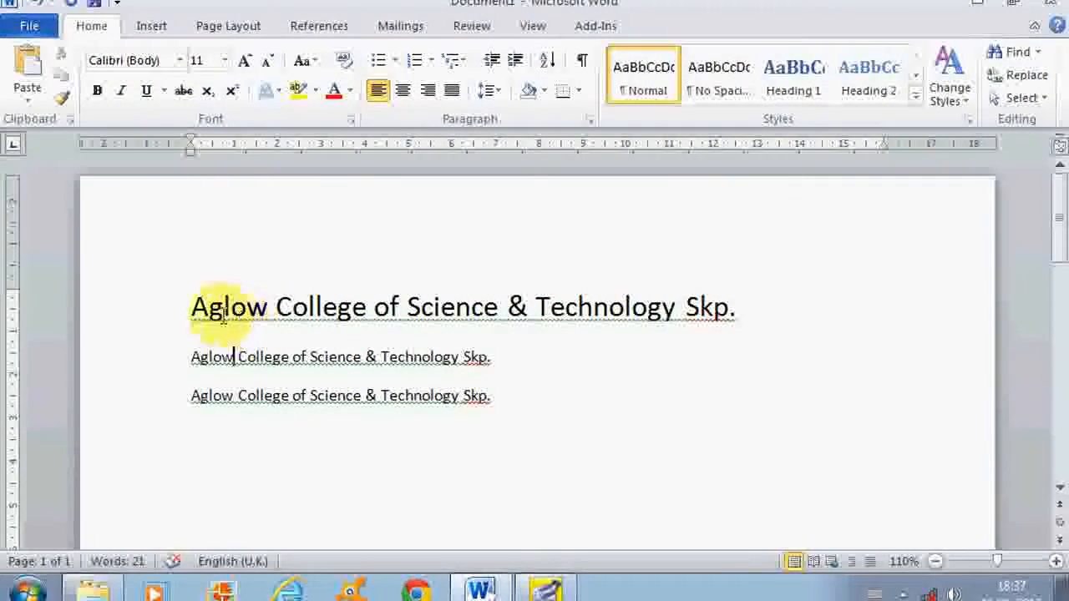
Change the font of "Aglow College of Science" in the first line to Impact.
{"action": "left_click_drag", "start_coordinate": [193, 308], "coordinate": [441, 311]}
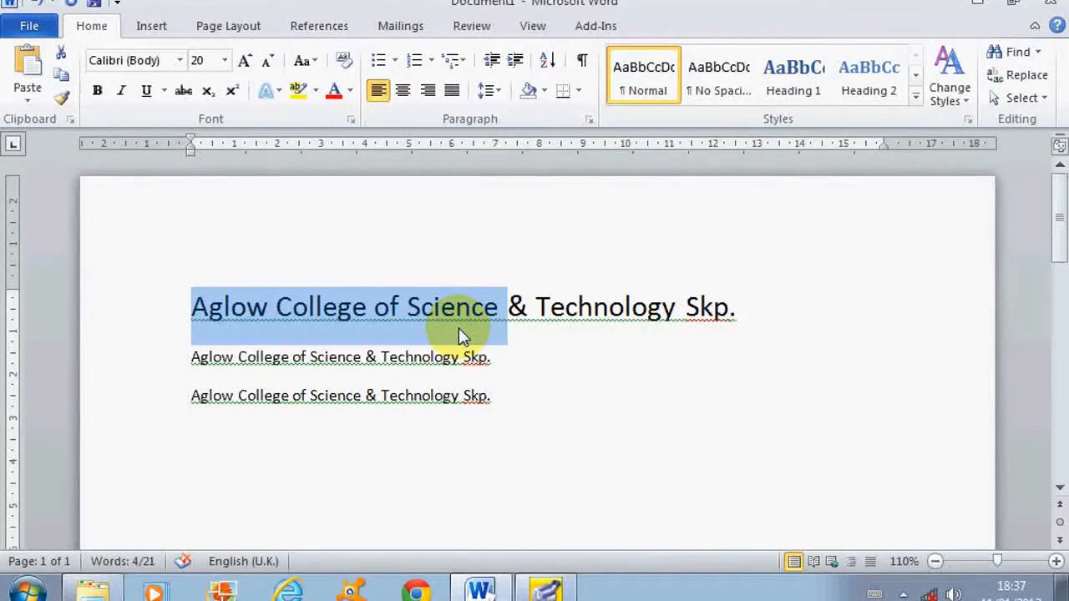
{"action": "left_click", "coordinate": [180, 61]}
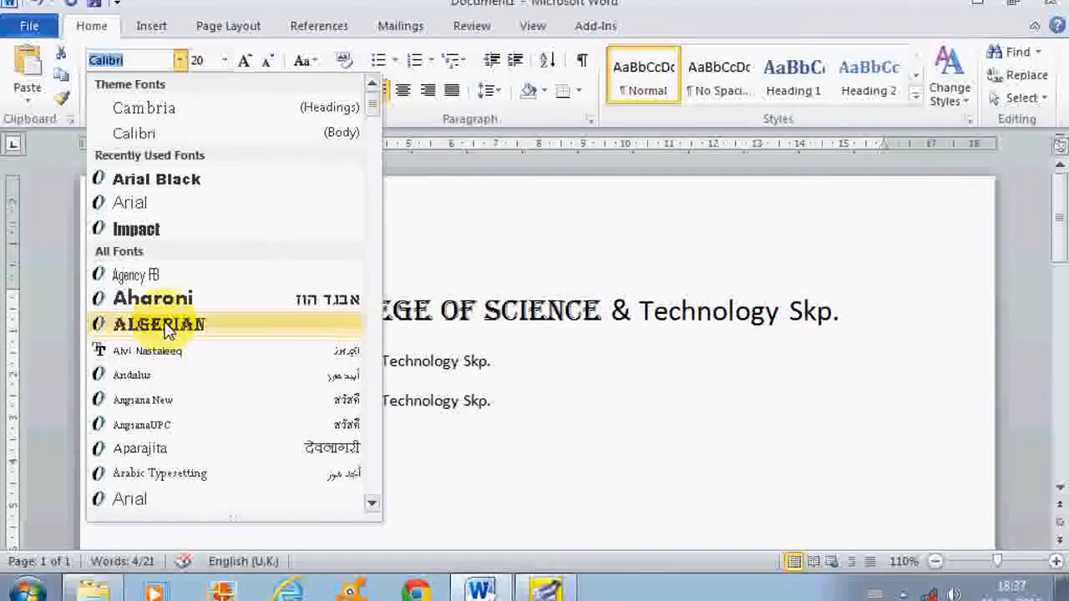
{"action": "left_click", "coordinate": [165, 232]}
{"action": "left_click", "coordinate": [614, 405]}
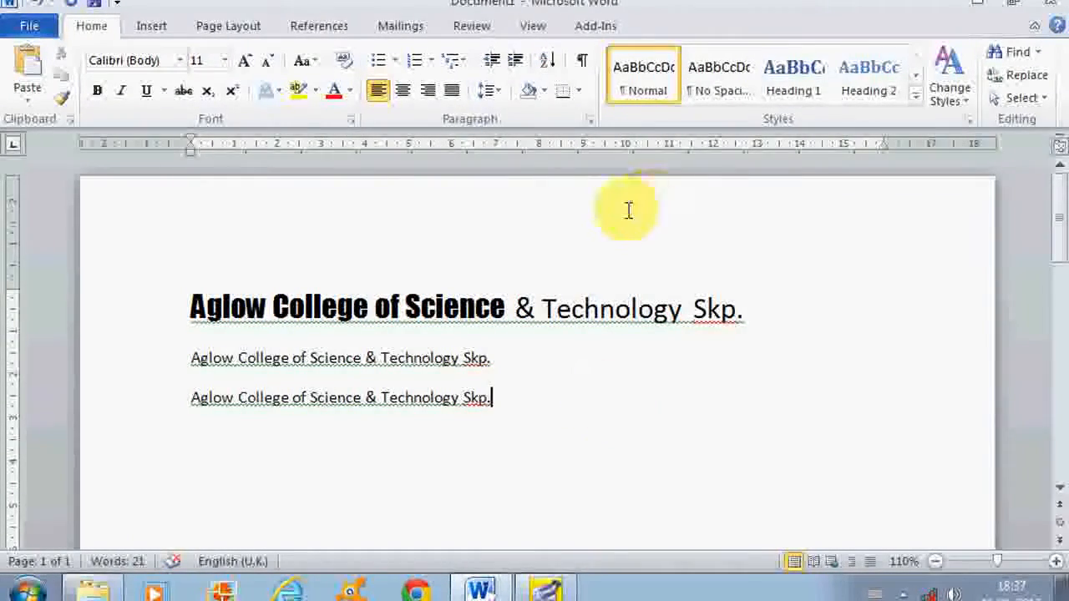
Grow the font of "Aglow College of Science" in the first line by two increments to size 24.
{"action": "left_click_drag", "start_coordinate": [504, 306], "coordinate": [461, 307]}
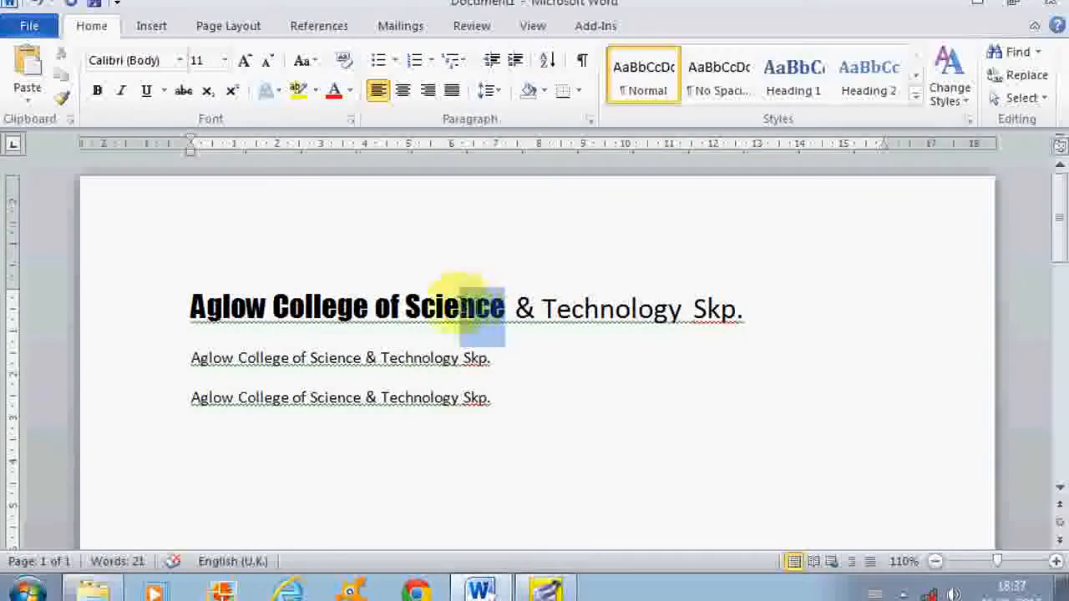
{"action": "left_click_drag", "start_coordinate": [368, 304], "coordinate": [207, 302]}
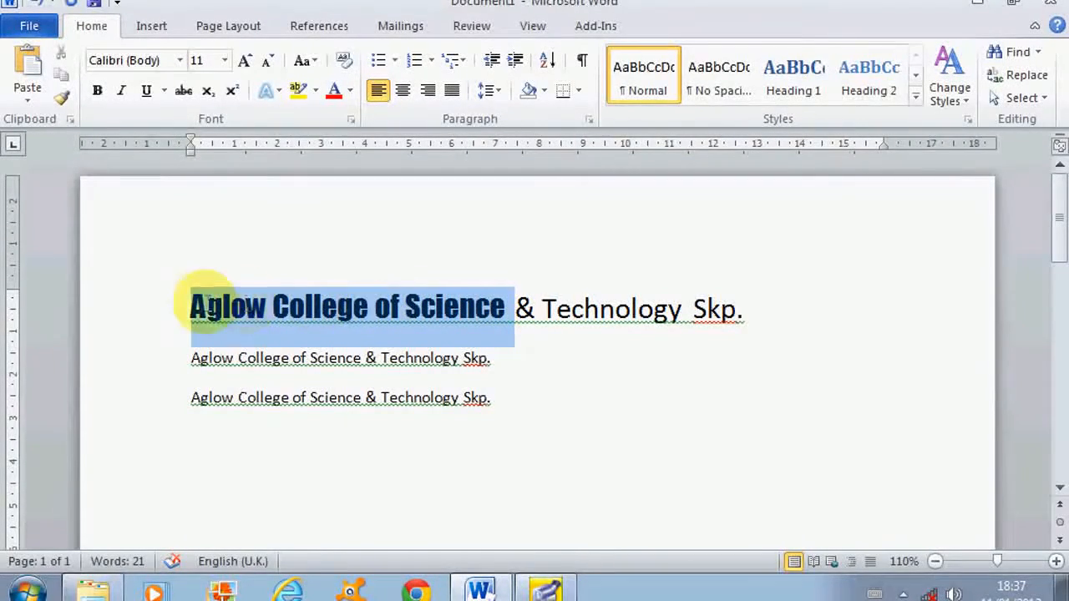
{"action": "left_click", "coordinate": [245, 62]}
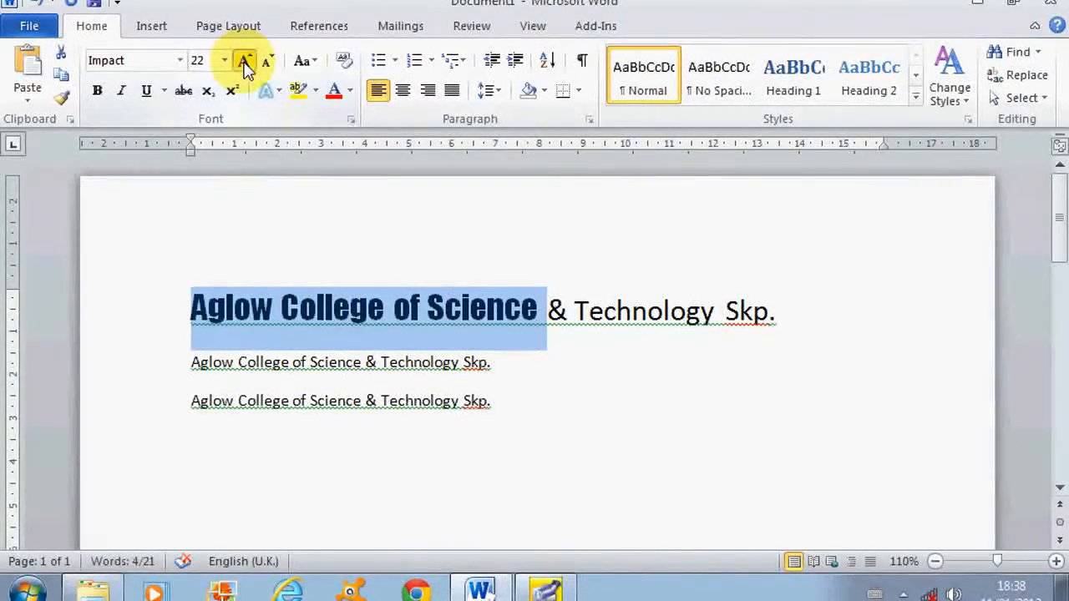
{"action": "left_click", "coordinate": [245, 62]}
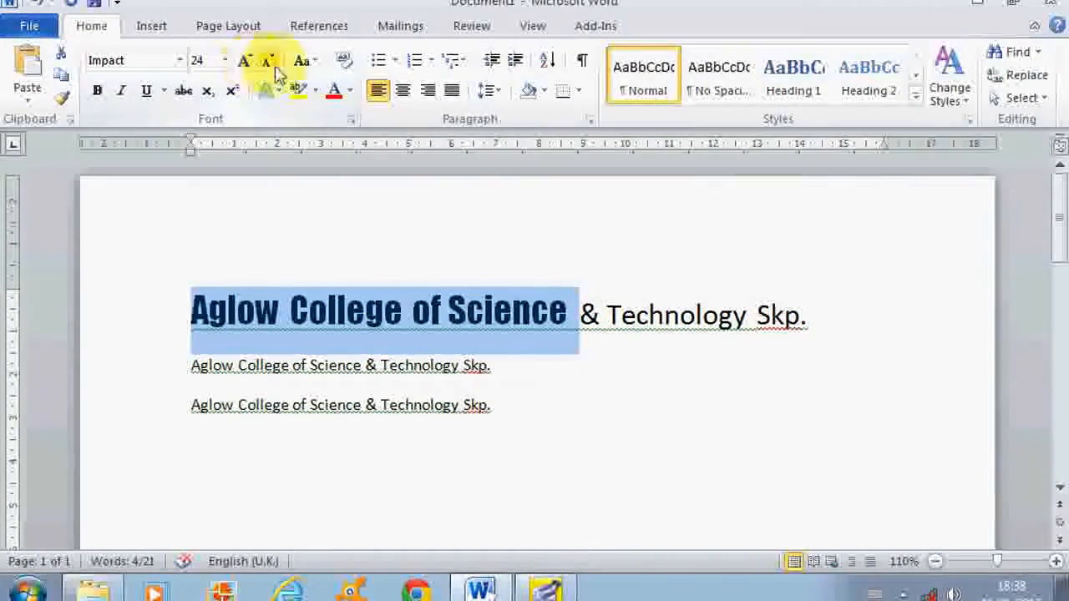